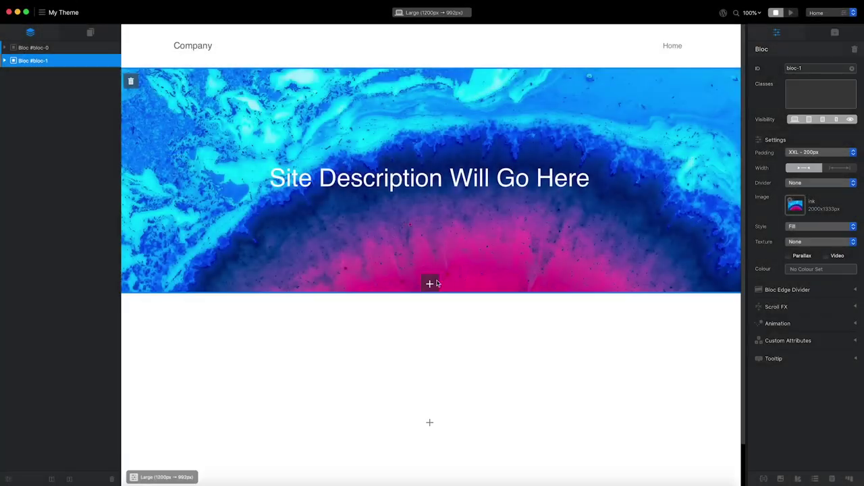
Add a Structure 4 Column bloc directly beneath the hero bloc.
{"action": "left_click", "coordinate": [431, 283]}
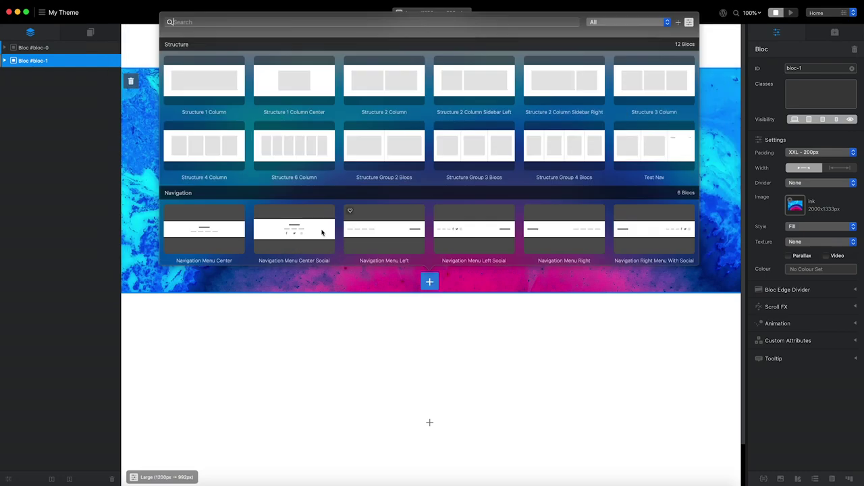
{"action": "left_click", "coordinate": [228, 148]}
{"action": "scroll", "coordinate": [228, 150], "scroll_direction": "down", "scroll_amount": 3}
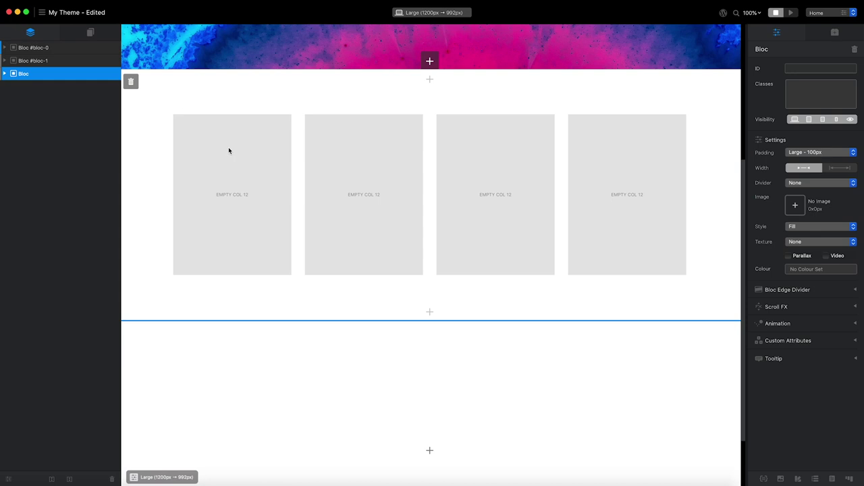
Delete the last three columns of the new bloc and set the remaining column's WordPress loop type to Post.
{"action": "left_click", "coordinate": [601, 205]}
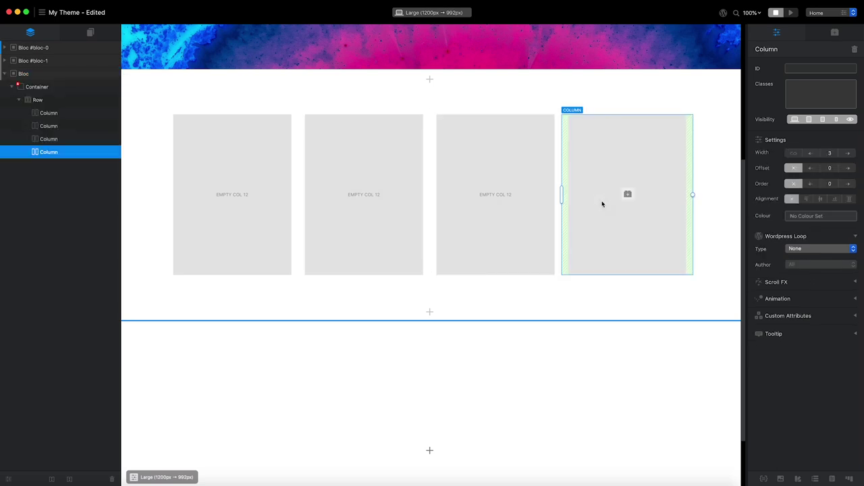
{"action": "key", "text": "BackSpace"}
{"action": "key", "text": "BackSpace"}
{"action": "key", "text": "BackSpace"}
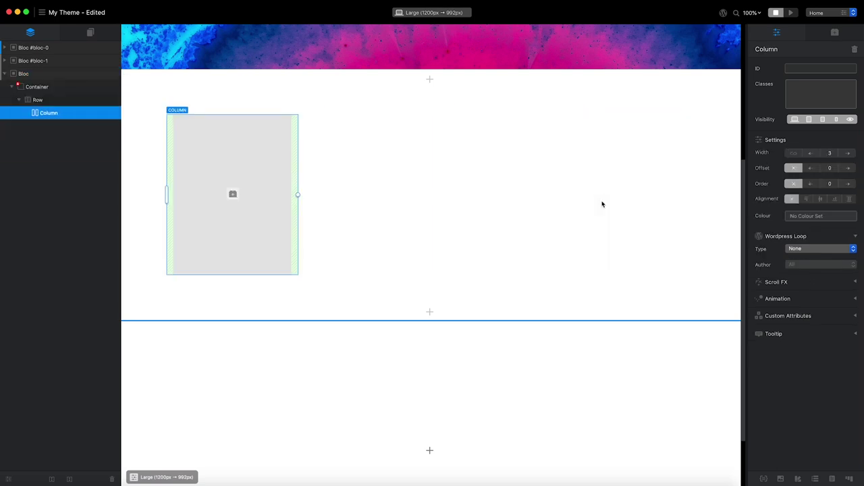
{"action": "left_click", "coordinate": [819, 249]}
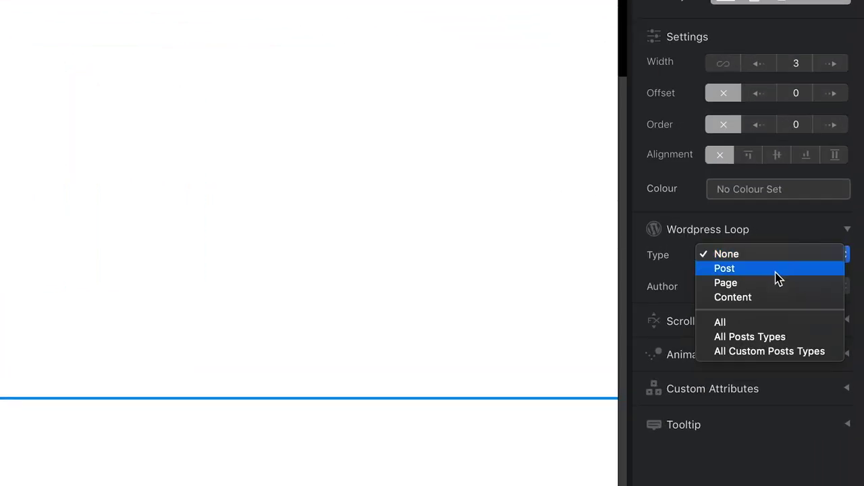
{"action": "left_click", "coordinate": [775, 273]}
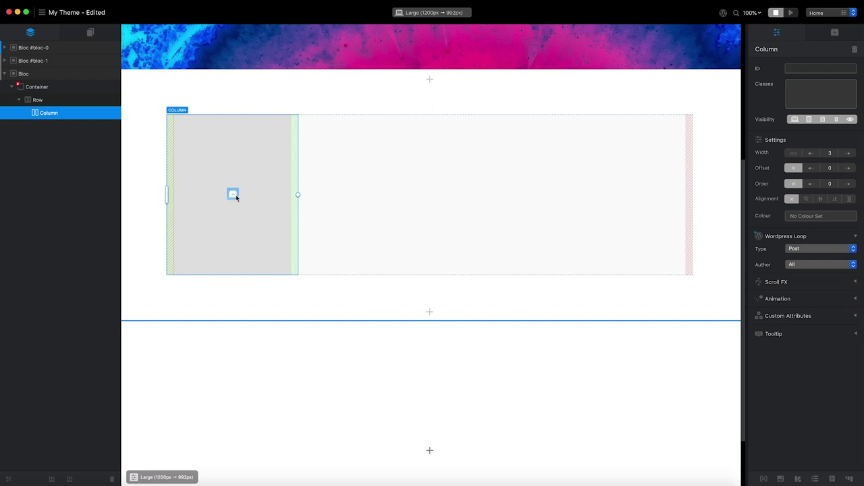
Insert an Image bric into the empty post loop column.
{"action": "left_click", "coordinate": [233, 194]}
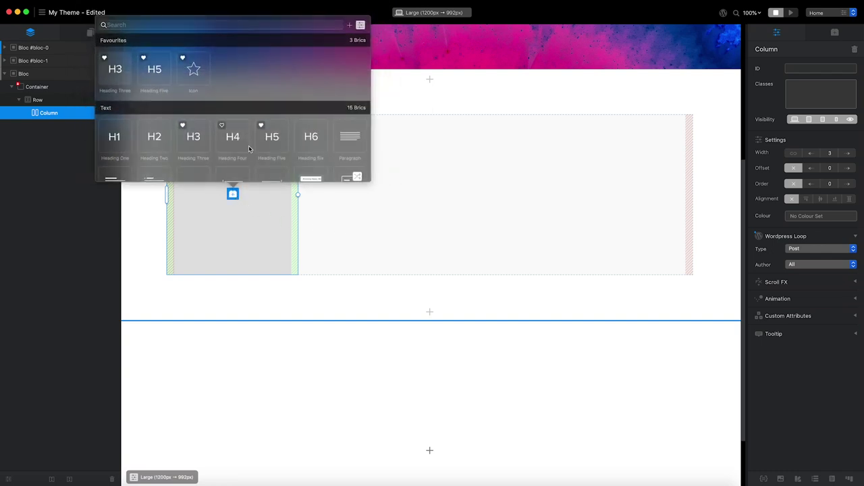
{"action": "scroll", "coordinate": [249, 147], "scroll_direction": "down", "scroll_amount": 3}
{"action": "scroll", "coordinate": [249, 147], "scroll_direction": "down", "scroll_amount": 5}
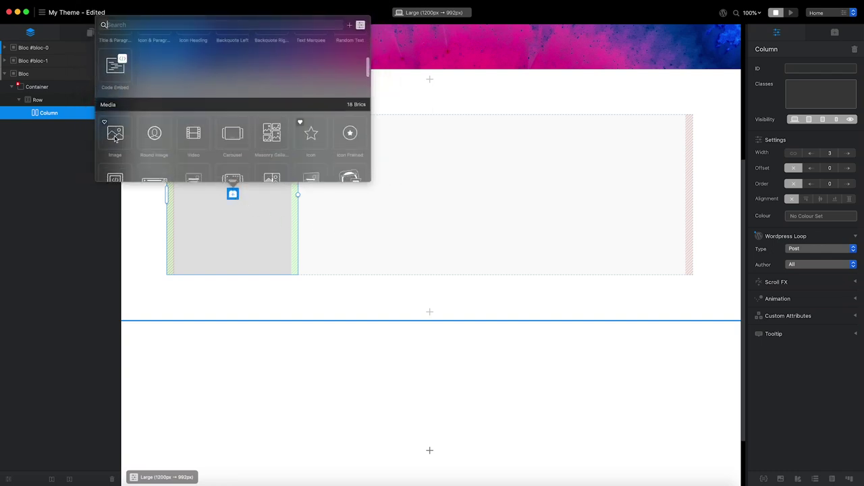
{"action": "left_click", "coordinate": [114, 135]}
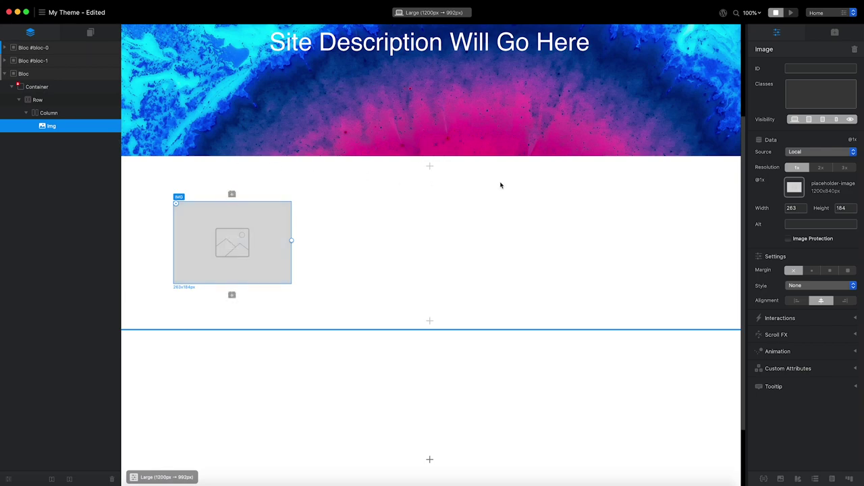
Set the image's data source to the WordPress Featured Image and preview the page.
{"action": "left_click", "coordinate": [832, 152]}
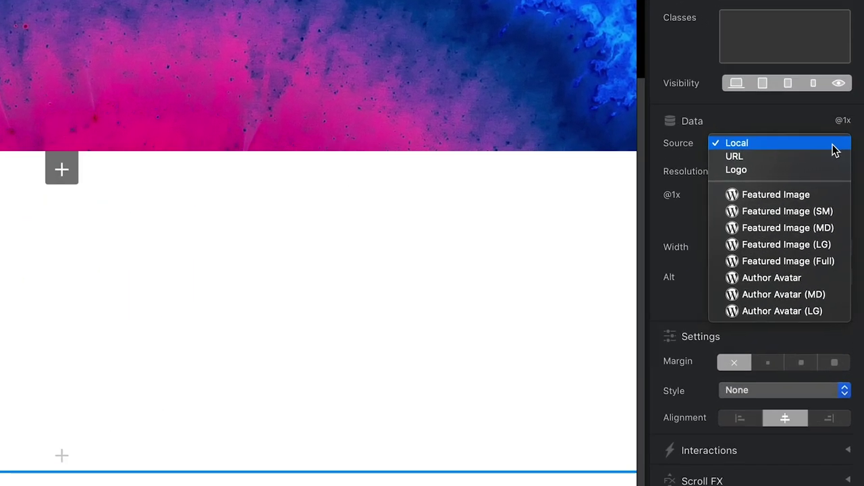
{"action": "left_click", "coordinate": [822, 198]}
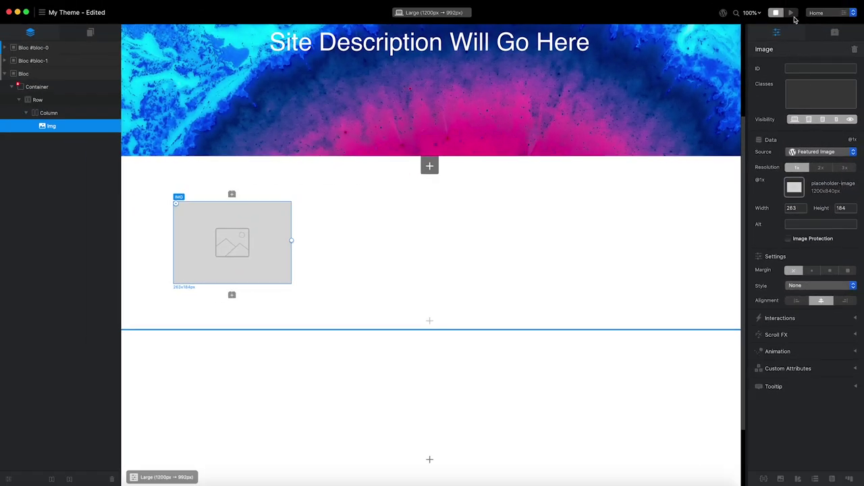
{"action": "left_click", "coordinate": [792, 13]}
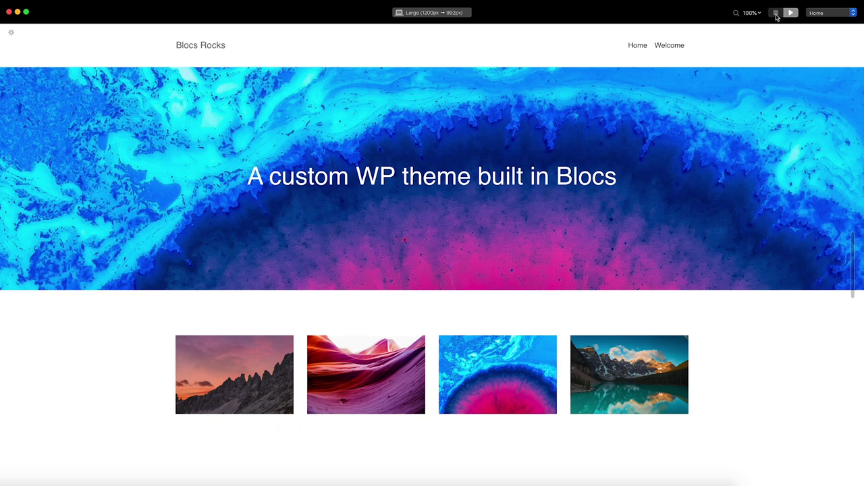
{"action": "left_click", "coordinate": [777, 15]}
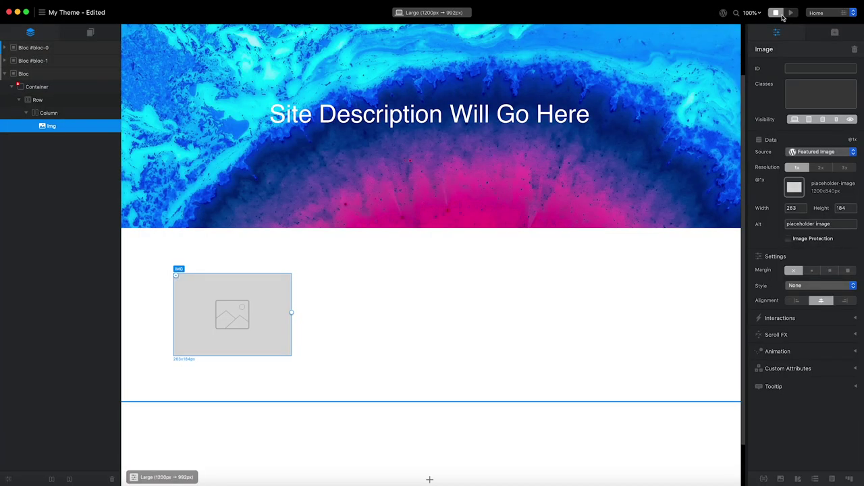
Insert a Heading Four bric beneath the image and set its data source to Title - Post | Page.
{"action": "left_click", "coordinate": [233, 367]}
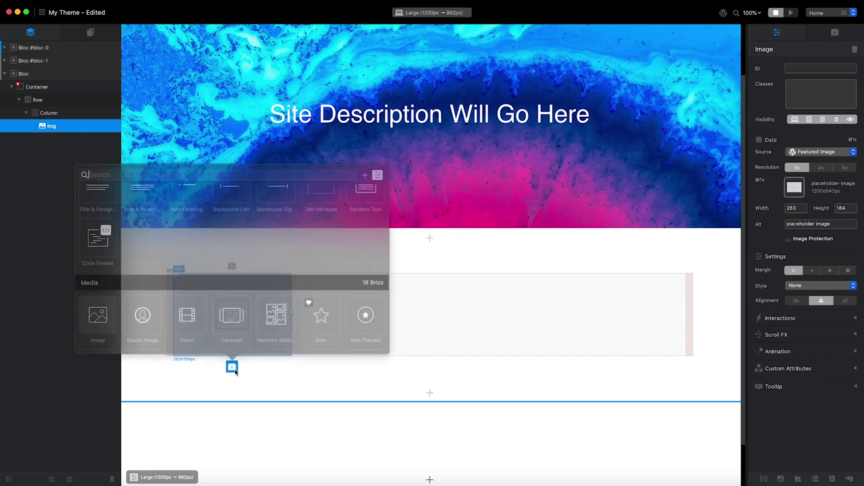
{"action": "scroll", "coordinate": [256, 311], "scroll_direction": "up", "scroll_amount": 5}
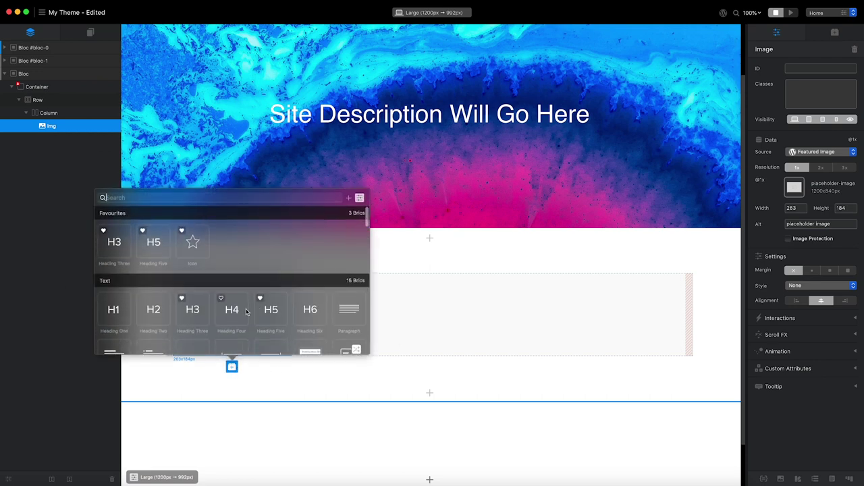
{"action": "left_click", "coordinate": [241, 310]}
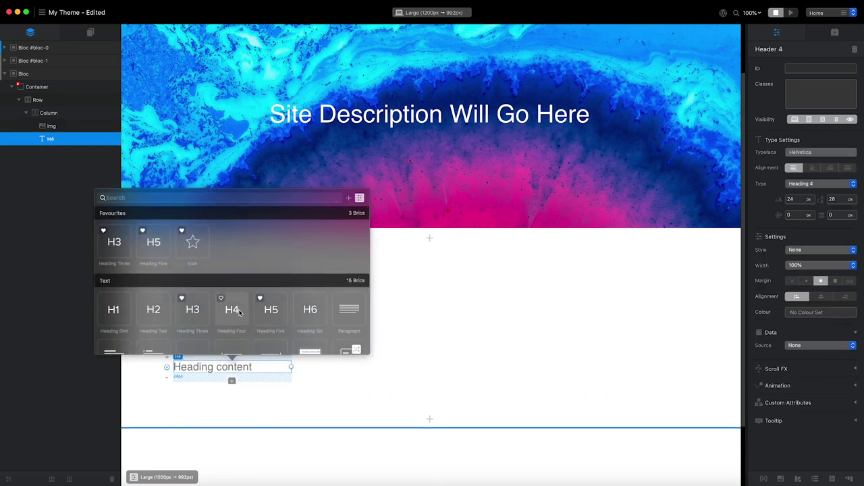
{"action": "left_click", "coordinate": [324, 374]}
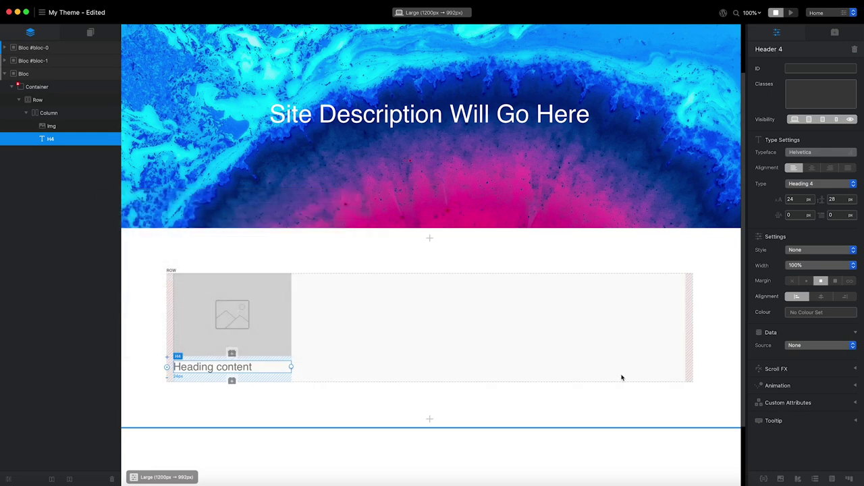
{"action": "left_click", "coordinate": [814, 345]}
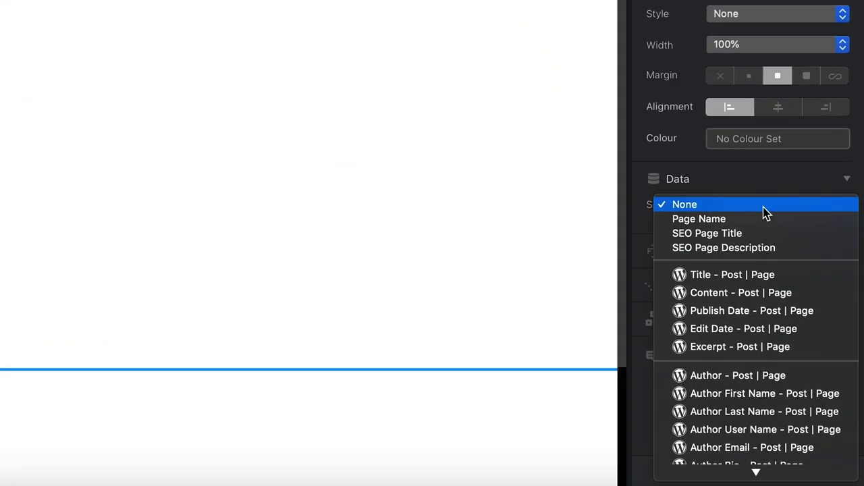
{"action": "left_click", "coordinate": [779, 275]}
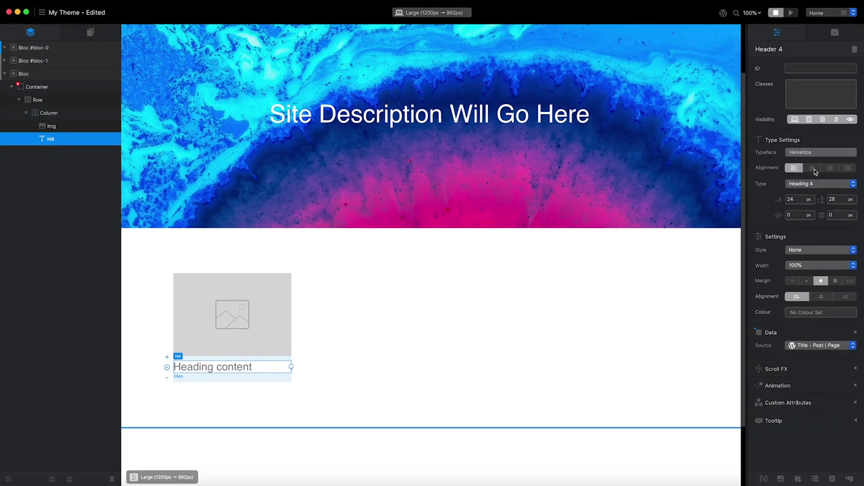
Style the post title heading with centred text in black (#000000) and preview the page.
{"action": "left_click", "coordinate": [813, 169]}
{"action": "left_click", "coordinate": [818, 314]}
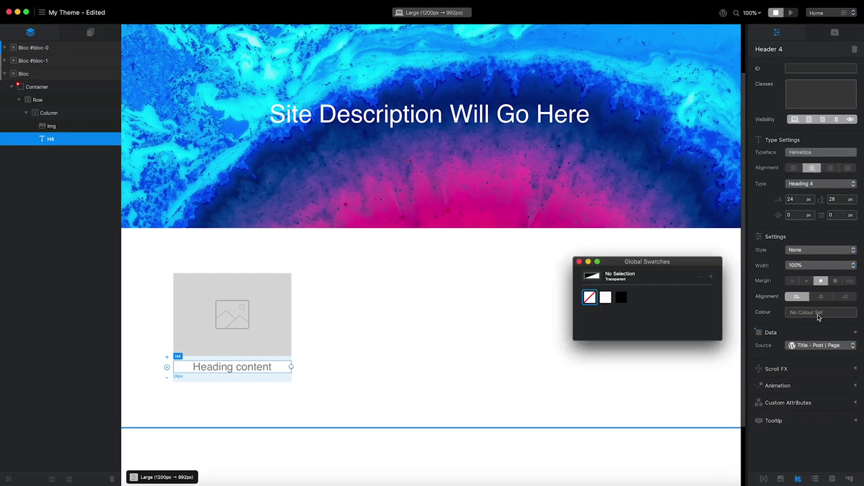
{"action": "left_click", "coordinate": [621, 297]}
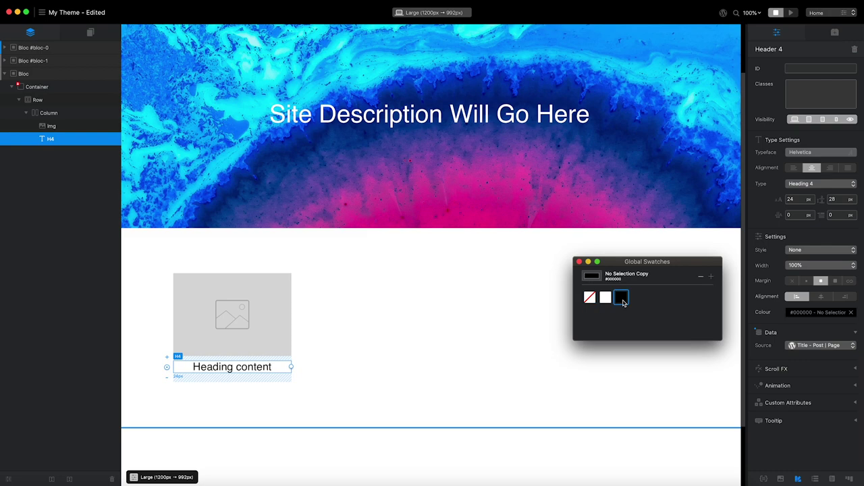
{"action": "left_click", "coordinate": [580, 262]}
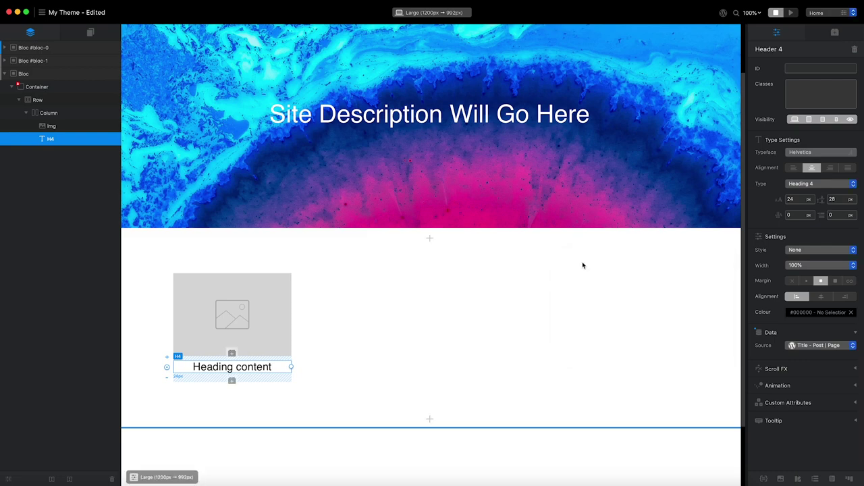
{"action": "left_click", "coordinate": [791, 15]}
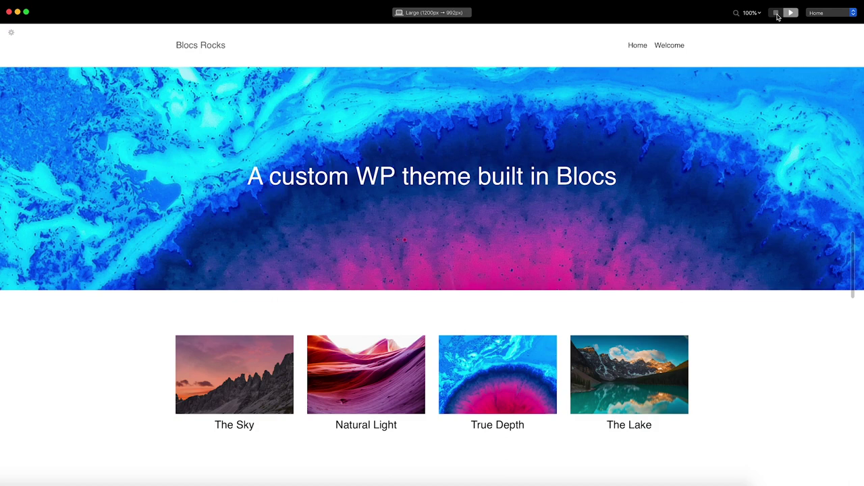
{"action": "left_click", "coordinate": [777, 15]}
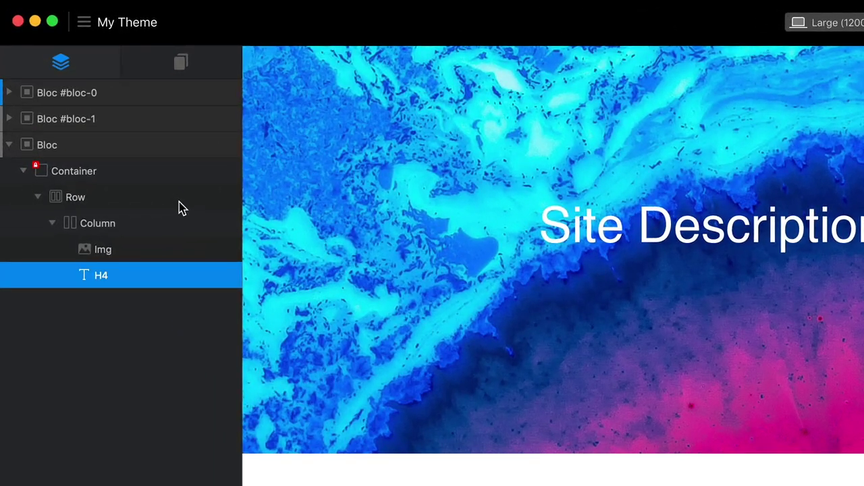
Find the WP Paginate bric with the search "pagin" and insert it beneath the post loop row.
{"action": "left_click", "coordinate": [90, 104]}
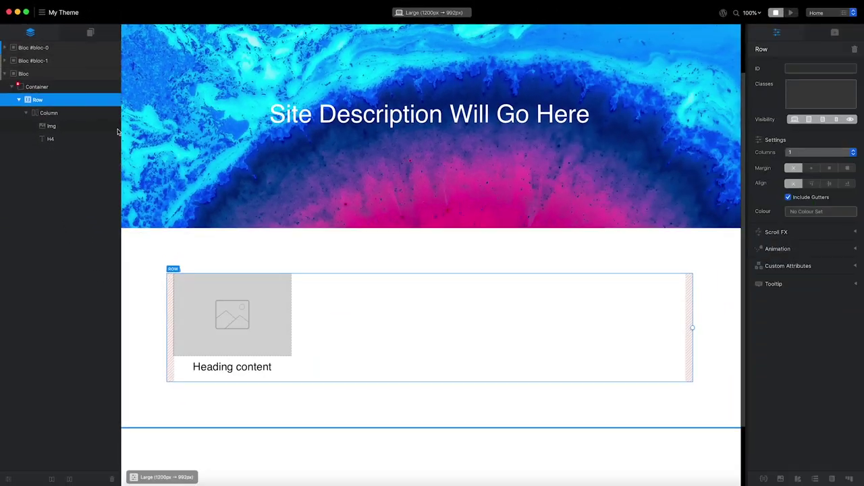
{"action": "mouse_move", "coordinate": [333, 284]}
{"action": "left_click", "coordinate": [431, 393]}
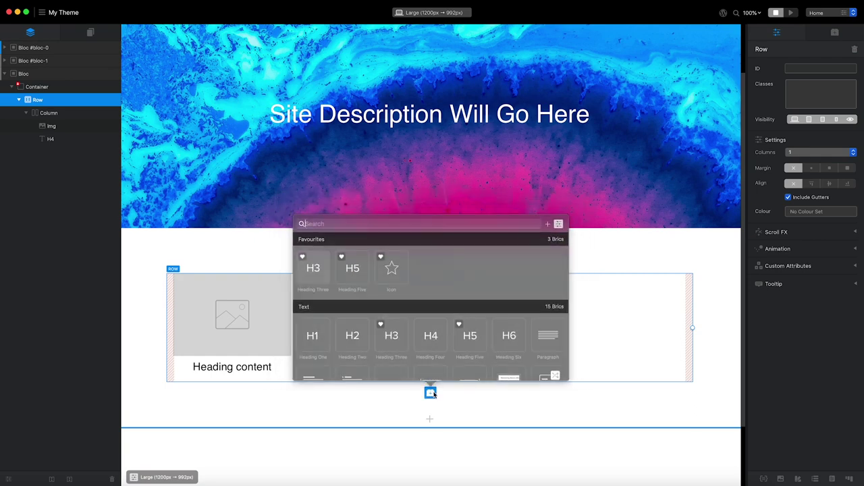
{"action": "type", "text": "pagin"}
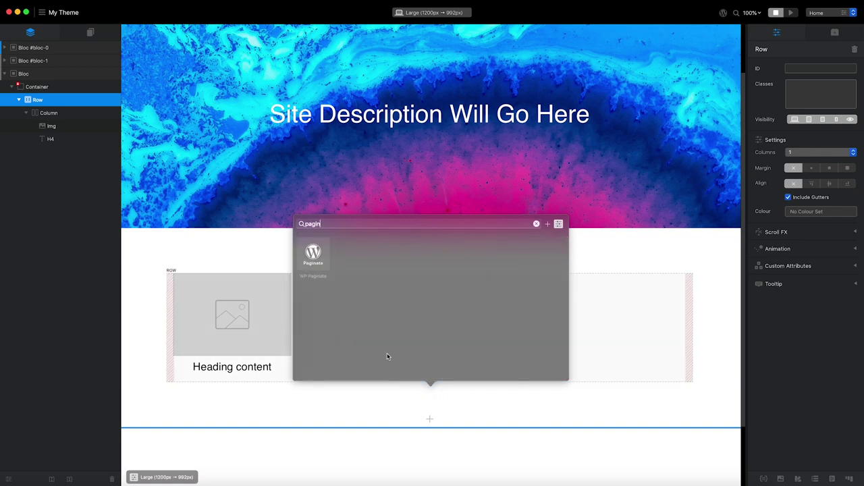
{"action": "left_click", "coordinate": [319, 256]}
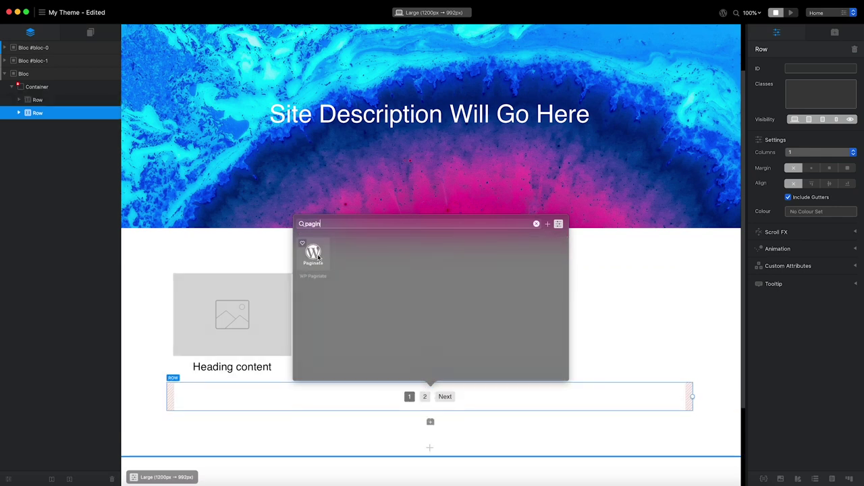
{"action": "left_click", "coordinate": [622, 352]}
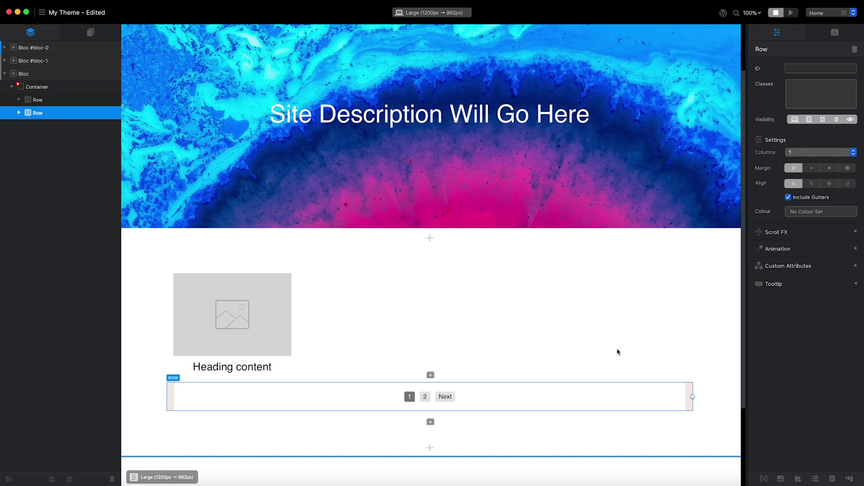
Insert a Heading Three bric above the post loop row and change its text to "Recent Posts".
{"action": "left_click", "coordinate": [87, 102]}
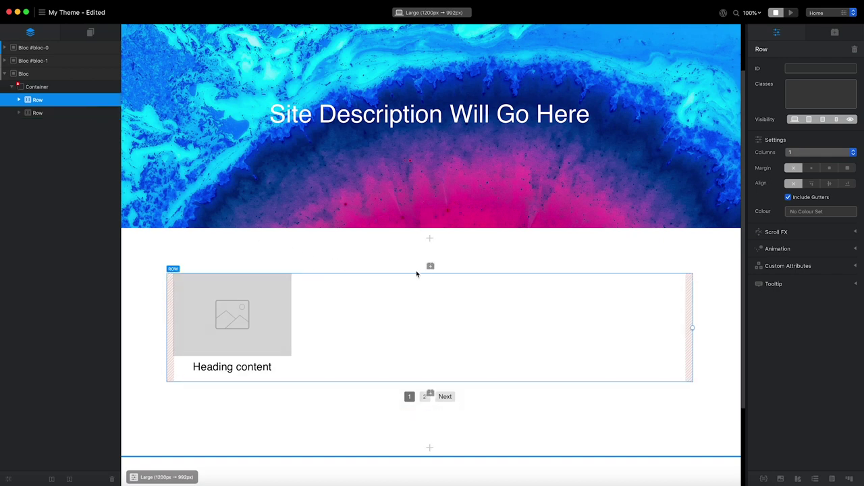
{"action": "left_click", "coordinate": [430, 266]}
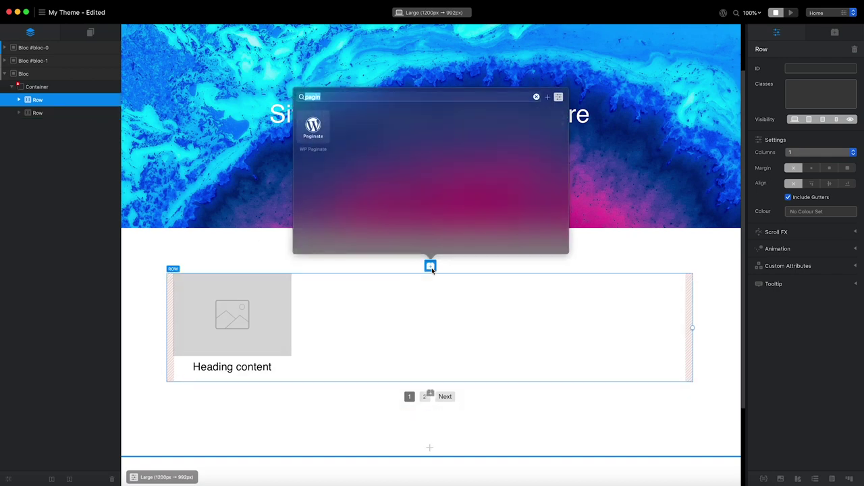
{"action": "type", "text": "head"}
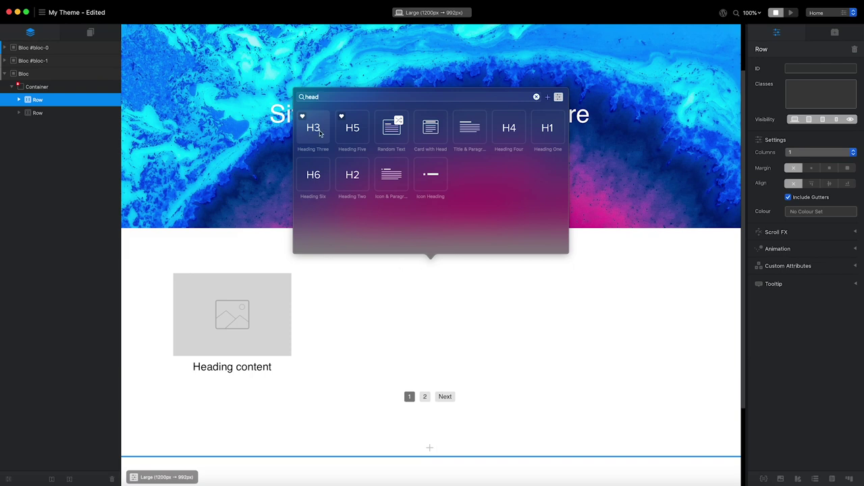
{"action": "left_click", "coordinate": [313, 128]}
{"action": "left_click_drag", "start_coordinate": [320, 133], "coordinate": [263, 286]}
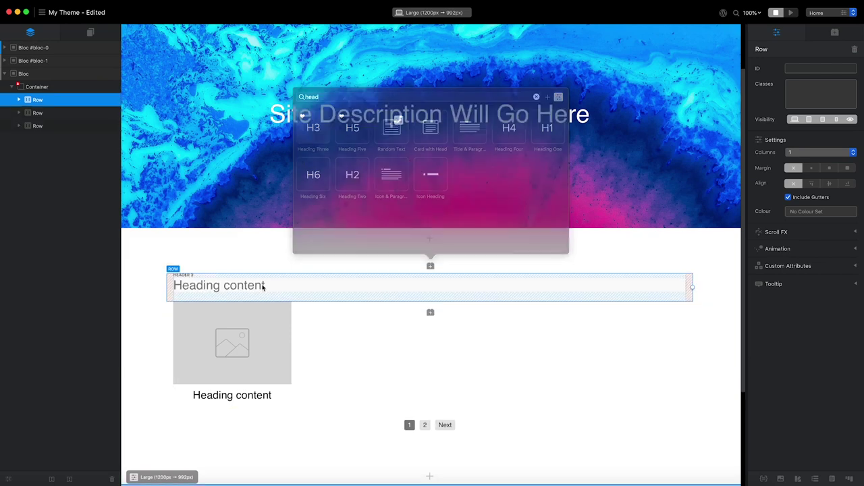
{"action": "double_click", "coordinate": [264, 286]}
{"action": "type", "text": "Recent Posts"}
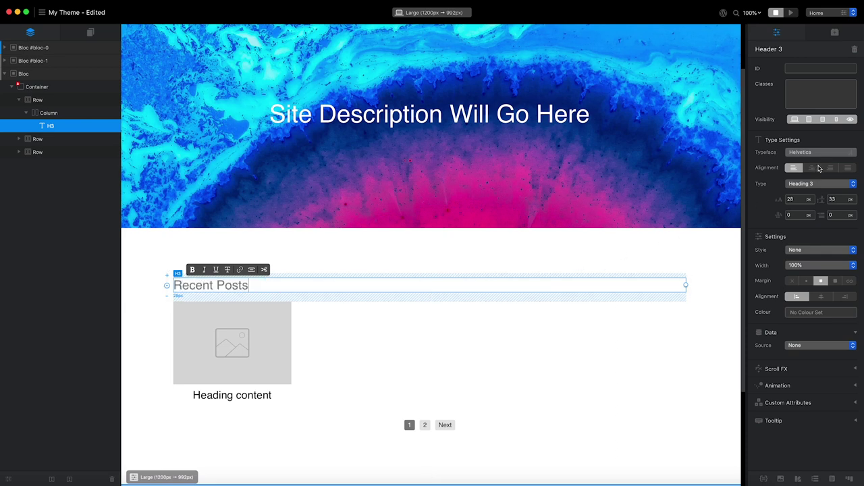
Centre the "Recent Posts" heading text and set its colour to black (#000000).
{"action": "left_click", "coordinate": [813, 168]}
{"action": "left_click", "coordinate": [812, 312]}
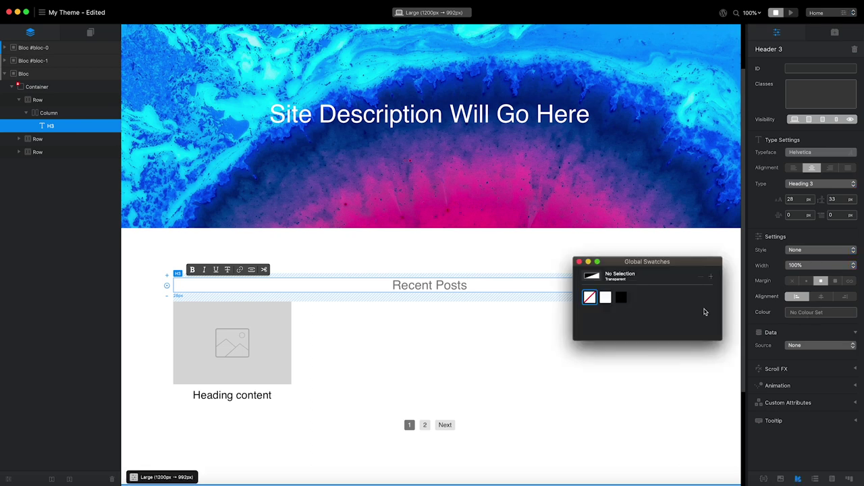
{"action": "left_click", "coordinate": [622, 298]}
{"action": "left_click", "coordinate": [579, 261]}
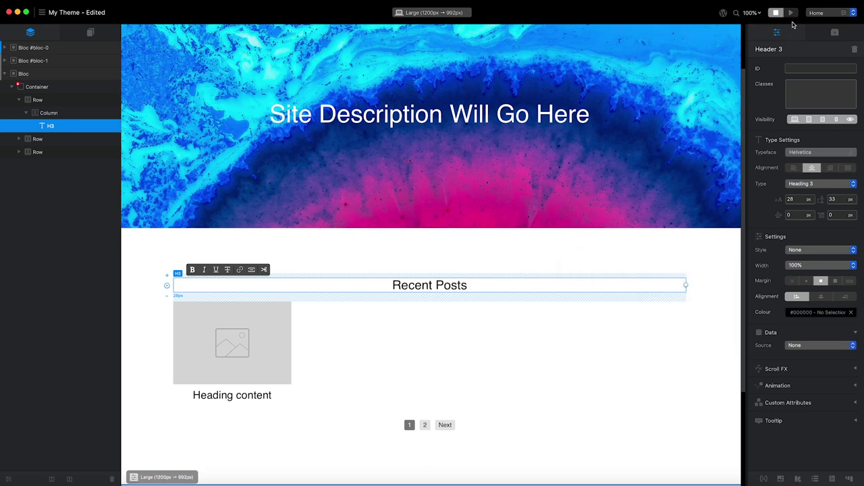
Preview the page and try the page 2 and Next pagination links beneath the recent posts.
{"action": "left_click", "coordinate": [791, 12]}
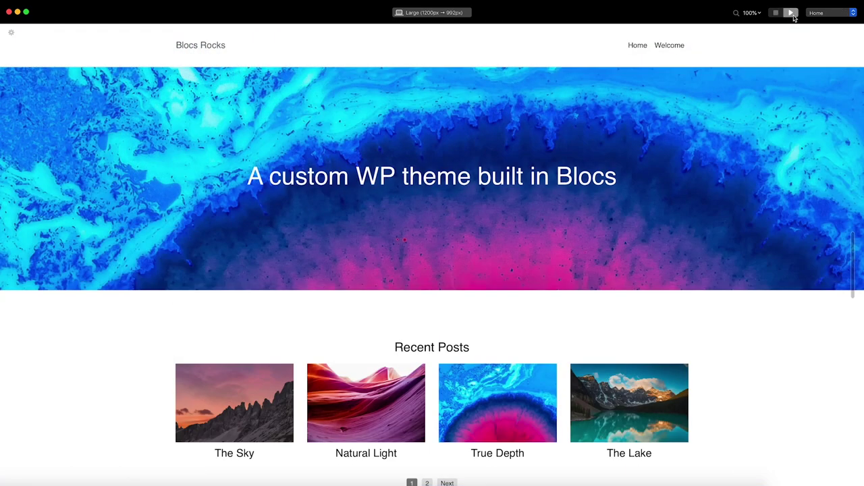
{"action": "scroll", "coordinate": [759, 235], "scroll_direction": "down", "scroll_amount": 2}
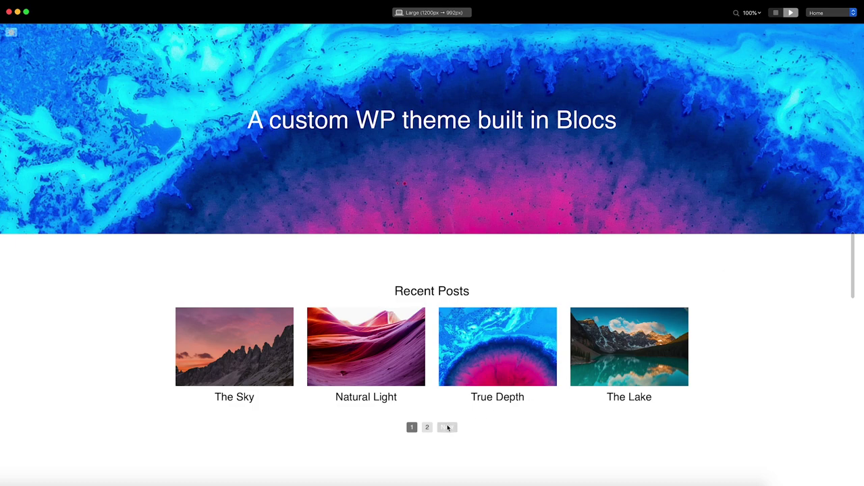
{"action": "left_click", "coordinate": [426, 426]}
{"action": "scroll", "coordinate": [428, 431], "scroll_direction": "down", "scroll_amount": 2}
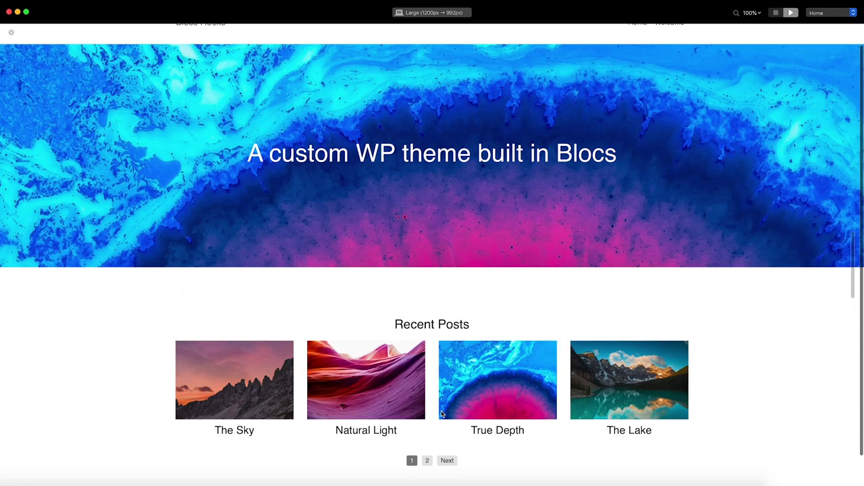
{"action": "left_click", "coordinate": [447, 427]}
{"action": "scroll", "coordinate": [488, 401], "scroll_direction": "down", "scroll_amount": 2}
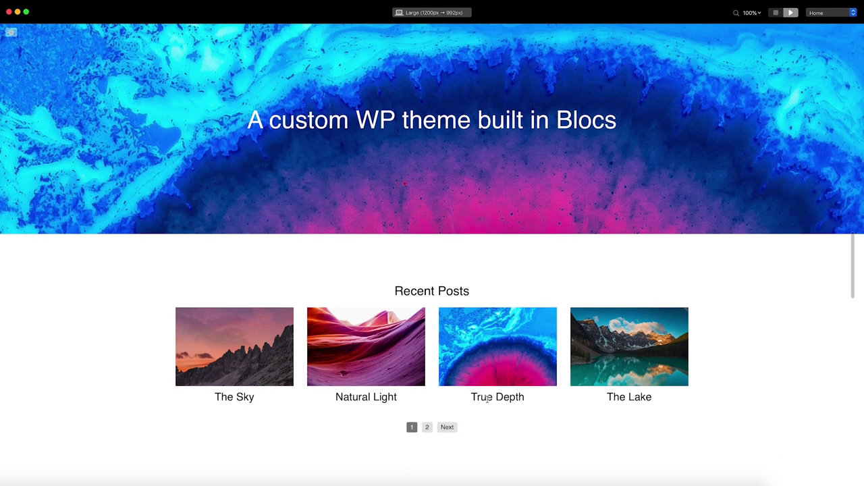
{"action": "scroll", "coordinate": [488, 399], "scroll_direction": "up", "scroll_amount": 2}
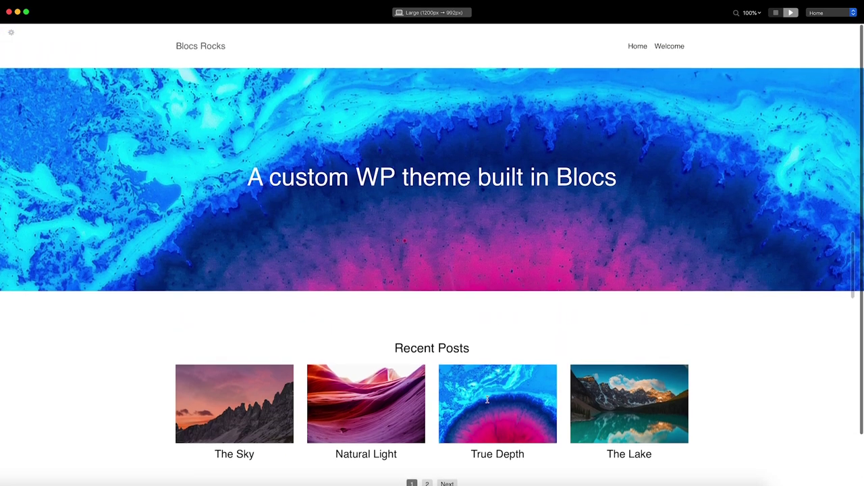
Leave the preview and export the theme, replacing the entire directory of the older exported version.
{"action": "left_click", "coordinate": [776, 13]}
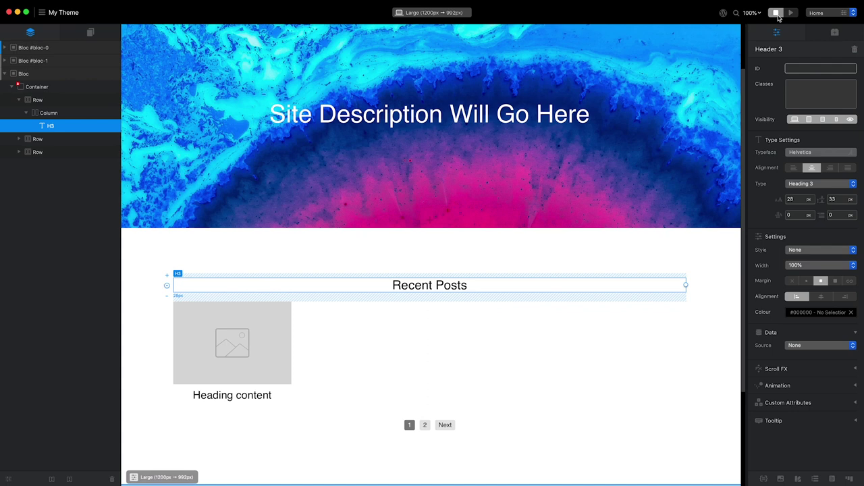
{"action": "key", "text": "super+e"}
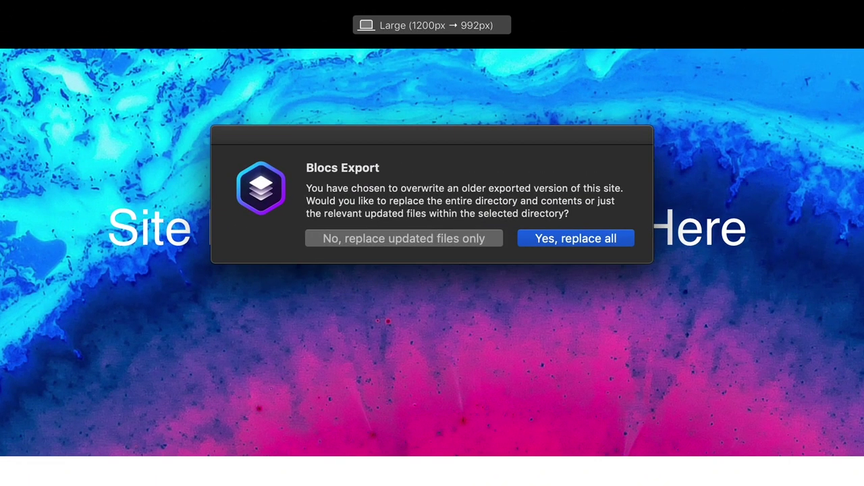
{"action": "left_click", "coordinate": [603, 243]}
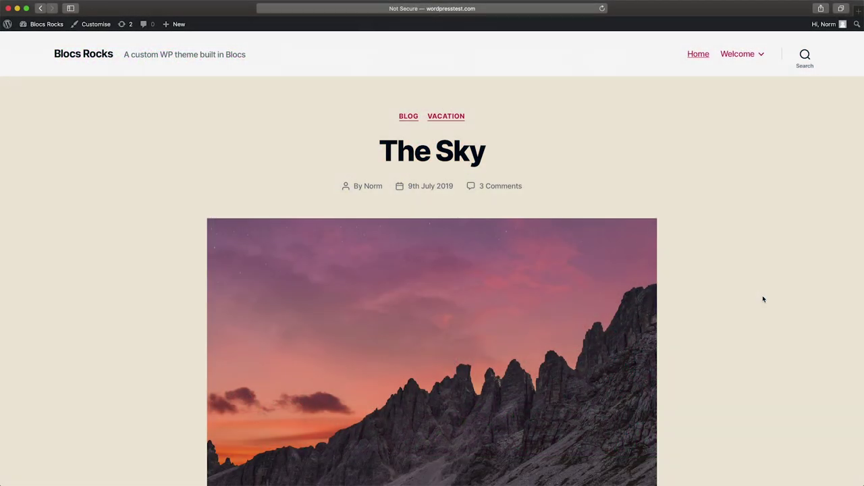
Switch to the WordPress site in Safari, go to the installed themes through the dashboard and activate My Theme.
{"action": "scroll", "coordinate": [763, 299], "scroll_direction": "down", "scroll_amount": 10}
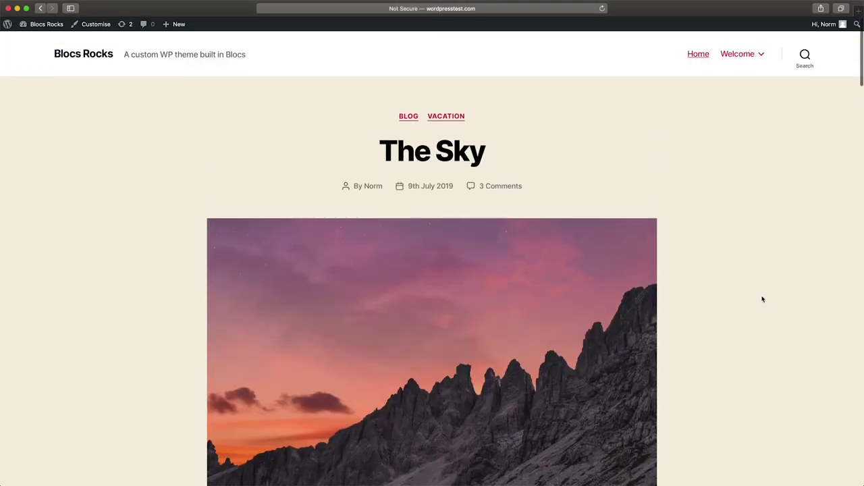
{"action": "mouse_move", "coordinate": [42, 24]}
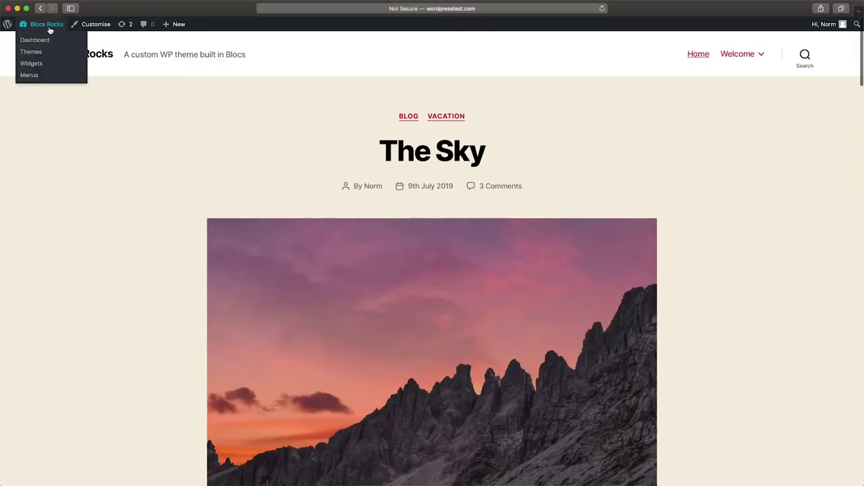
{"action": "left_click", "coordinate": [46, 41]}
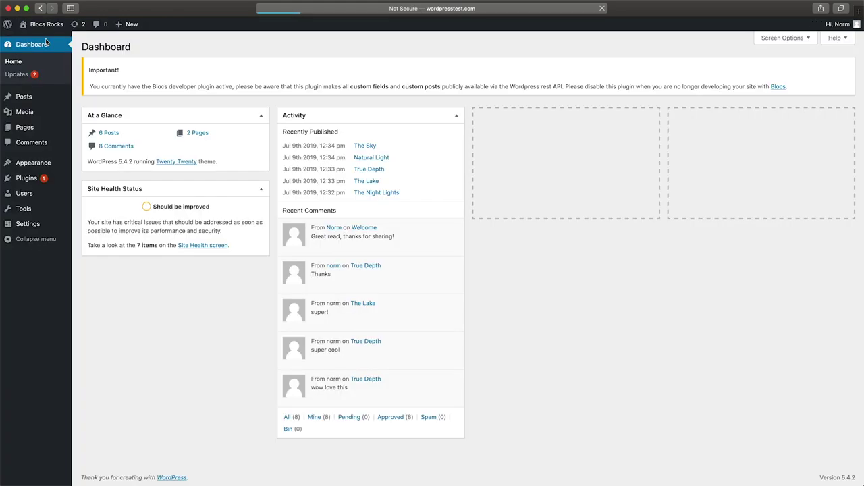
{"action": "mouse_move", "coordinate": [54, 166]}
{"action": "left_click", "coordinate": [88, 165]}
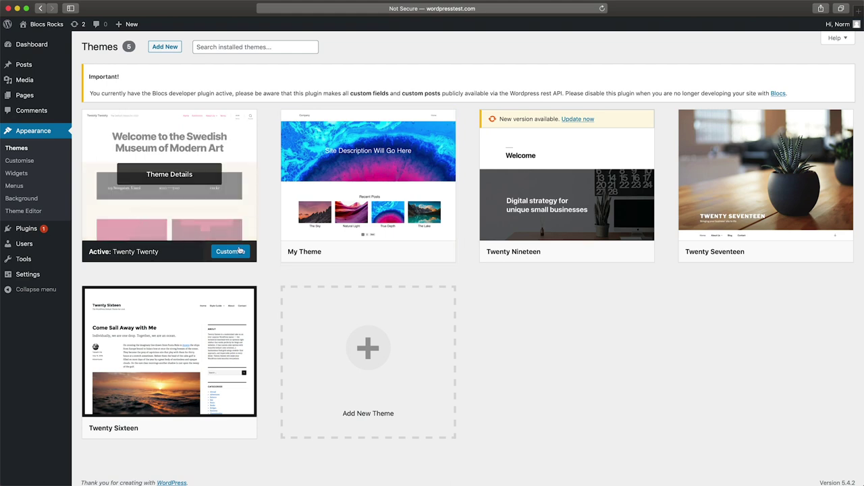
{"action": "left_click", "coordinate": [372, 252]}
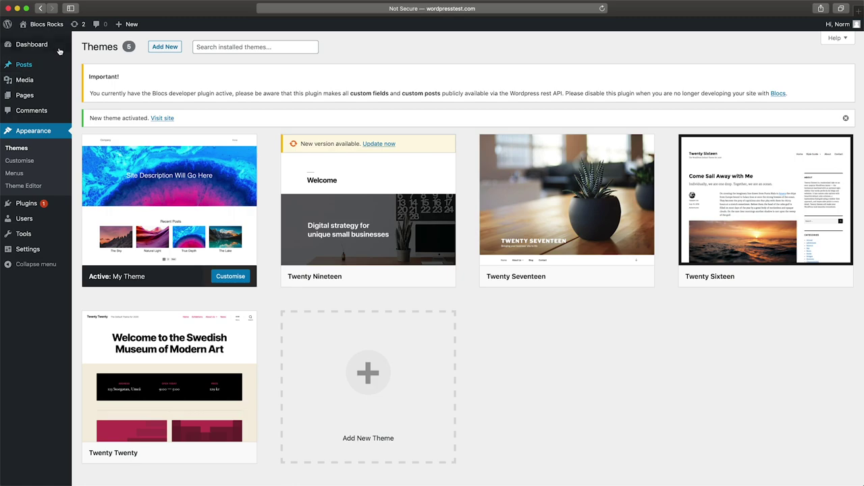
Visit the live site and test the recent posts pagination by going to page 2 and back to the previous page.
{"action": "mouse_move", "coordinate": [56, 27]}
{"action": "left_click", "coordinate": [37, 41]}
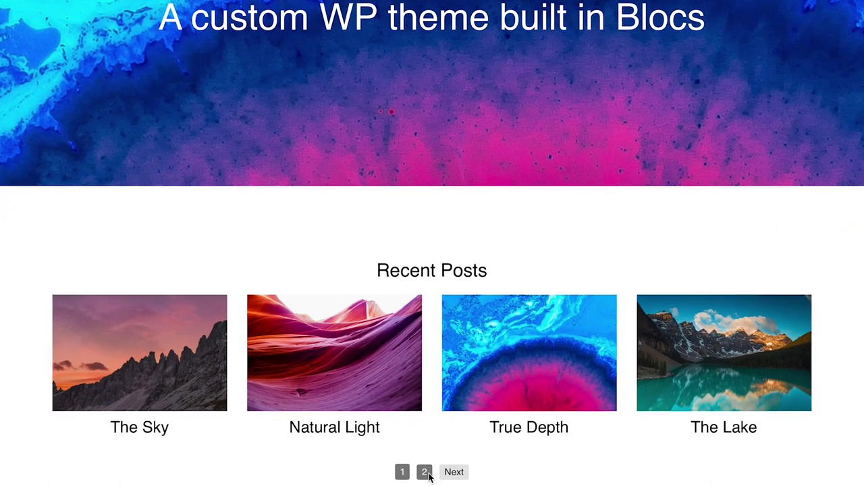
{"action": "left_click", "coordinate": [424, 473]}
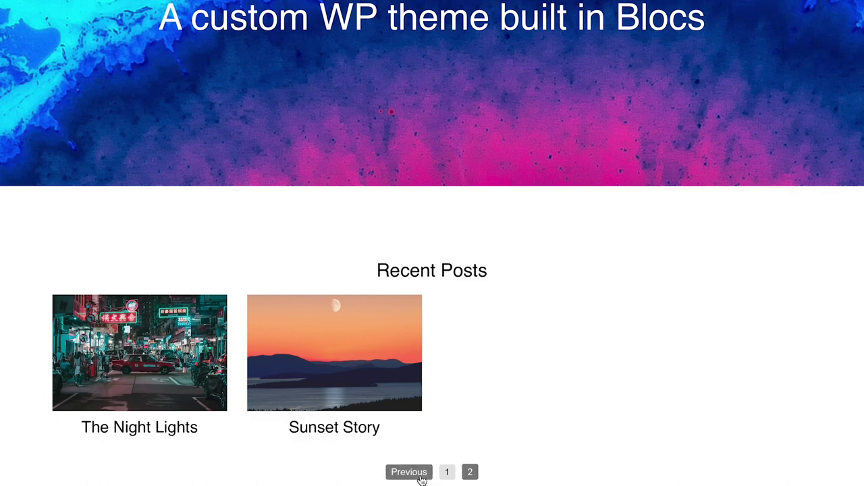
{"action": "left_click", "coordinate": [419, 474]}
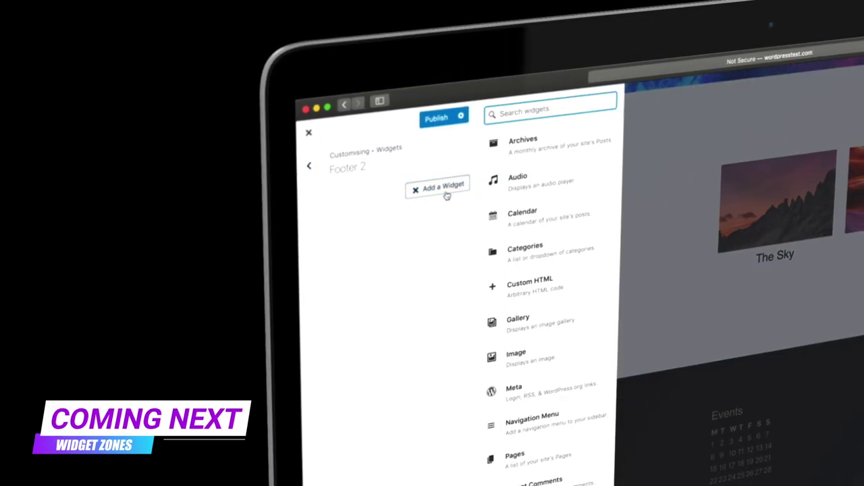
Add a Recent Comments widget to the Footer 2 area and open the list of available widgets for Footer 3.
{"action": "left_click", "coordinate": [526, 479]}
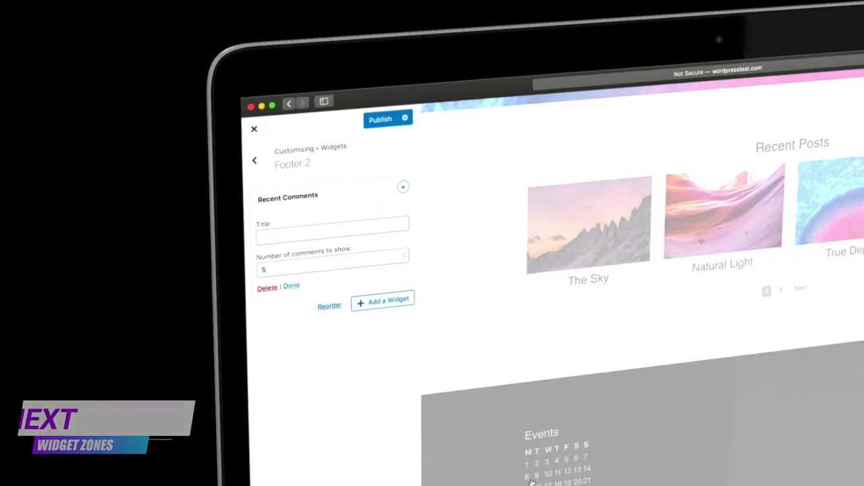
{"action": "left_click", "coordinate": [238, 158]}
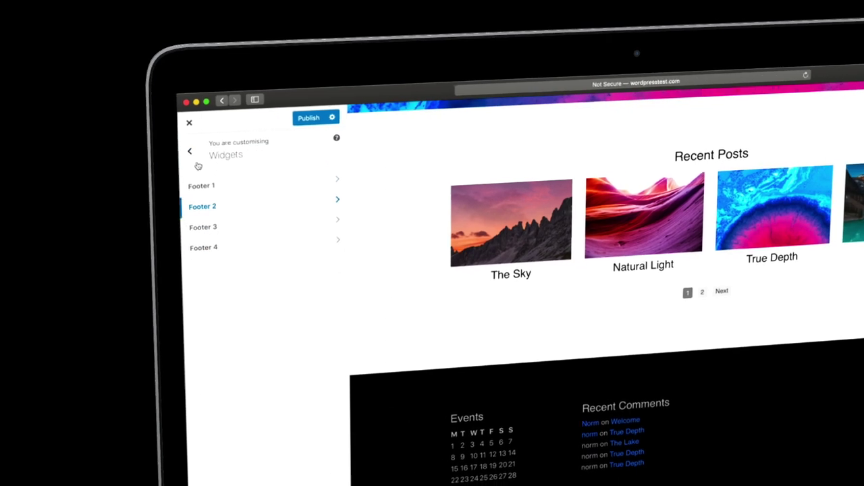
{"action": "left_click", "coordinate": [328, 225]}
{"action": "left_click", "coordinate": [265, 172]}
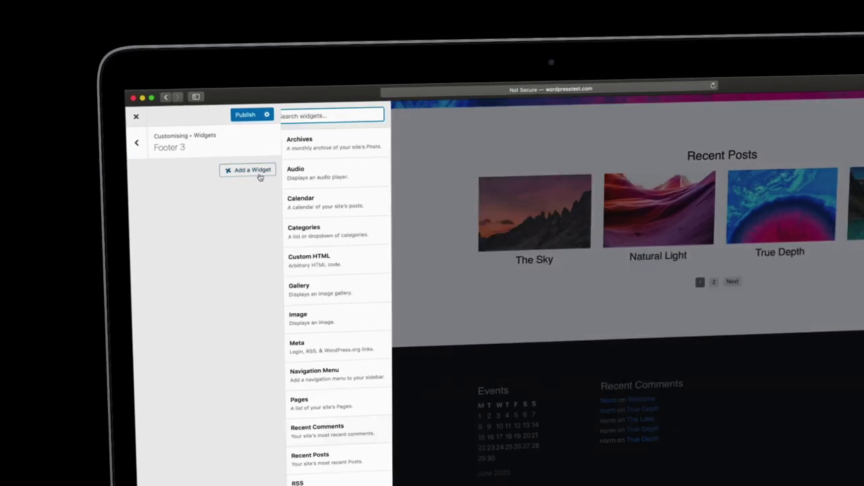